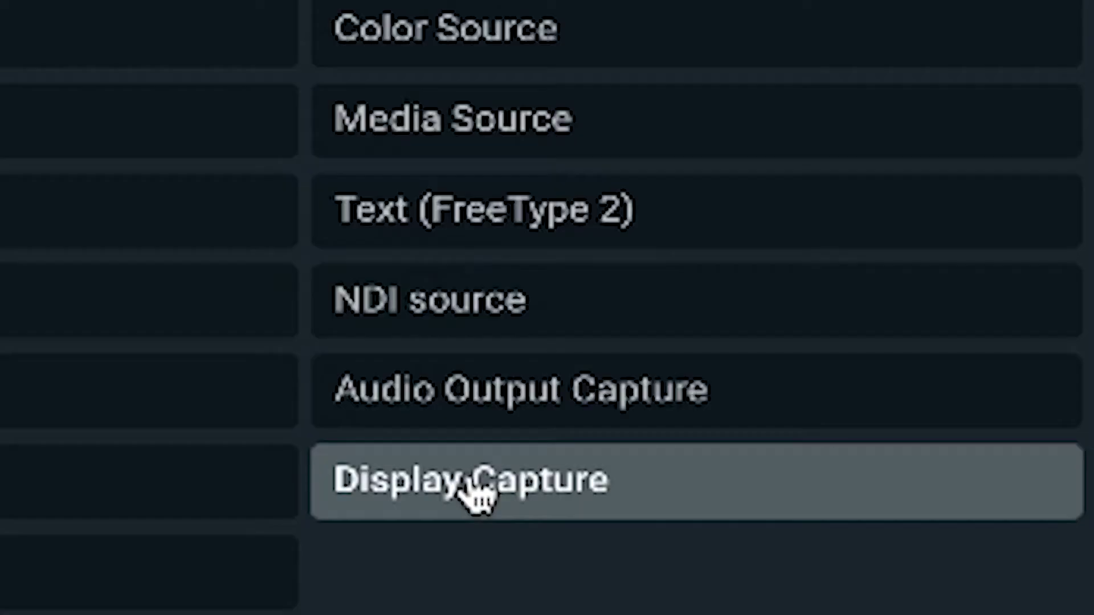
- Choose Display Capture under Standard and add it, bringing up the Add Existing Source prompt
left_click(360, 416)
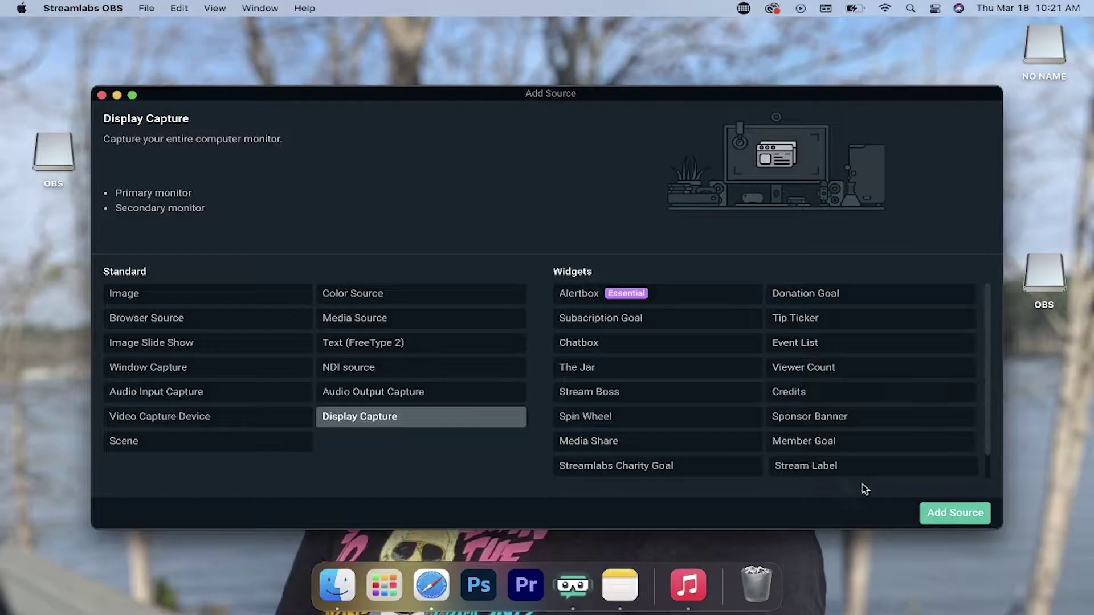
left_click(928, 514)
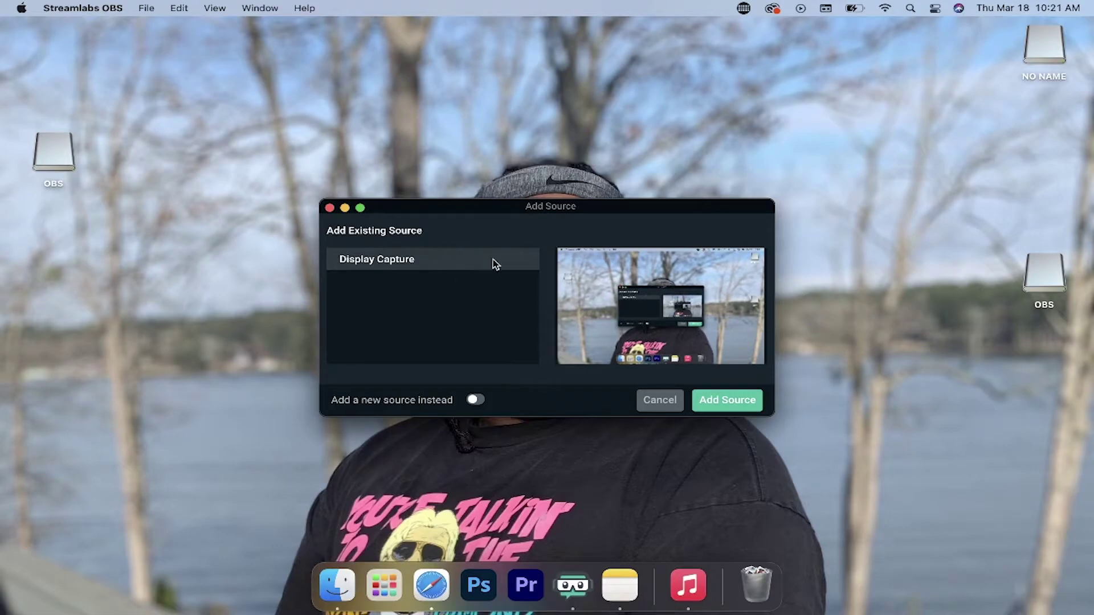
- Create a new Display Capture (1) source in the tutorials scene instead of reusing the existing one
left_click(725, 401)
left_click(475, 400)
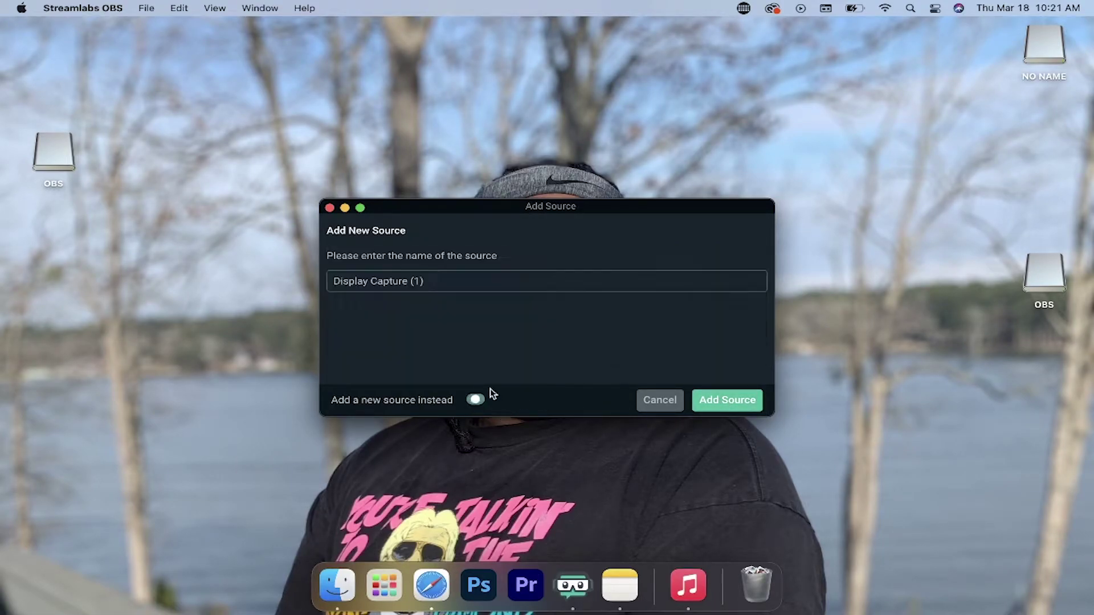
left_click(727, 399)
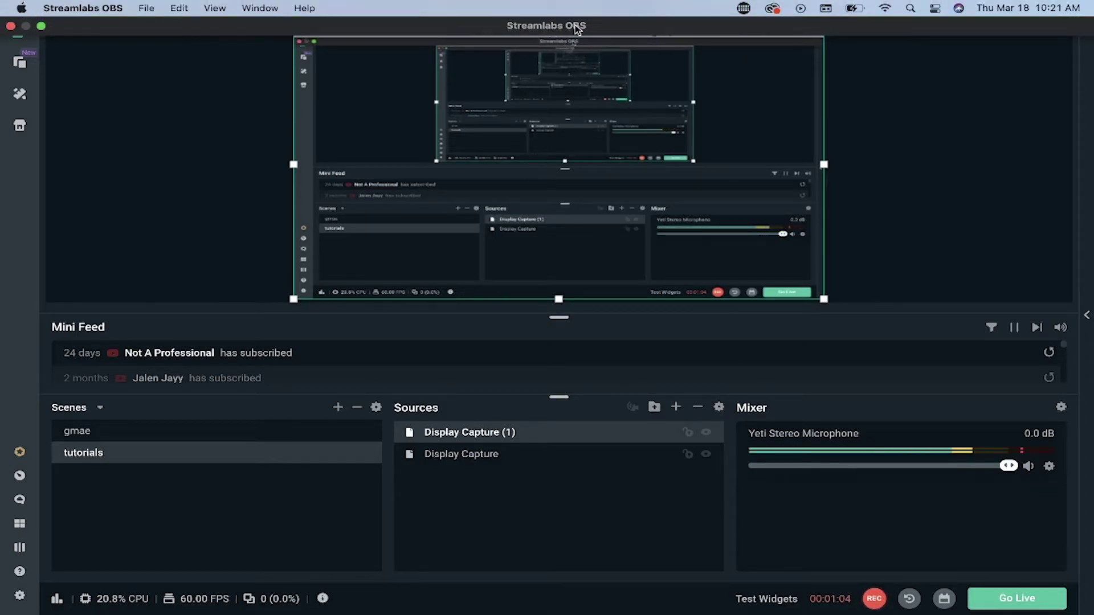
left_click(20, 7)
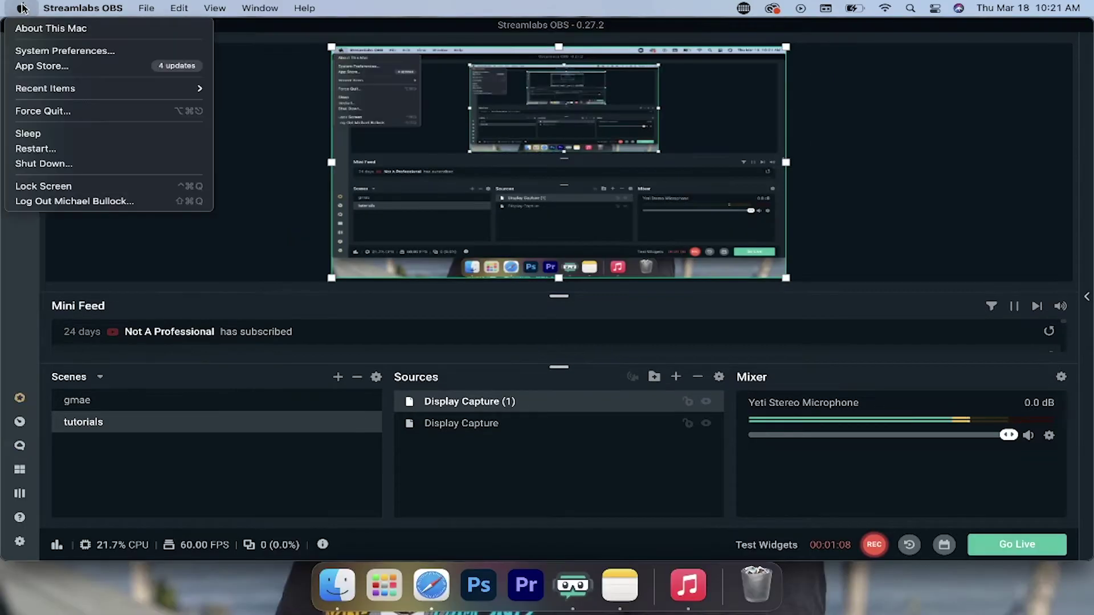
- Show the Security & Privacy Camera list with Game Capture HD, OBS and Streamlabs OBS allowed
left_click(51, 51)
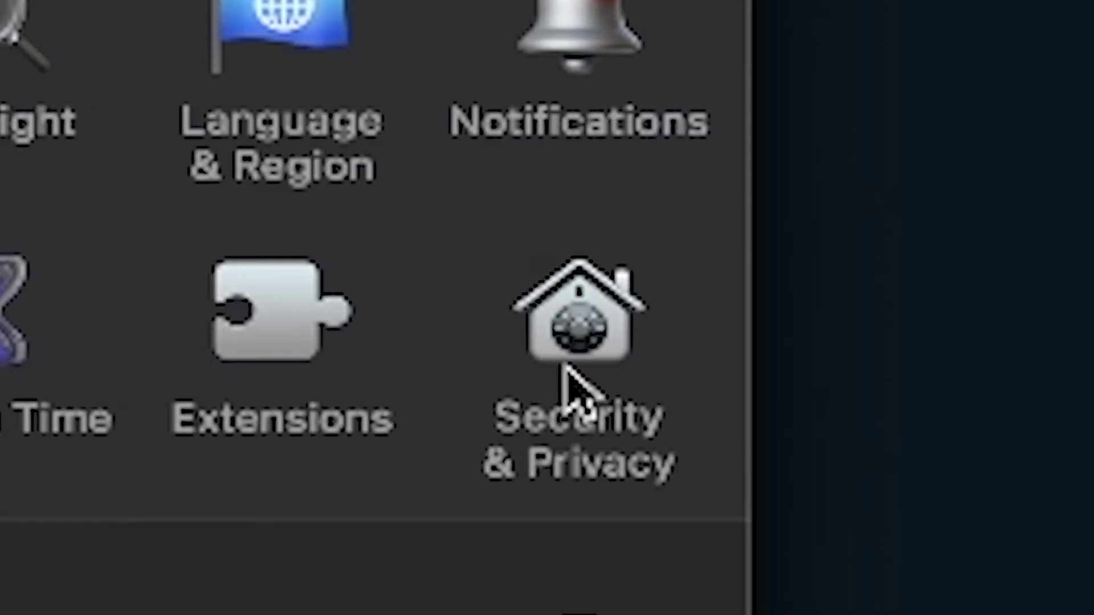
left_click(581, 376)
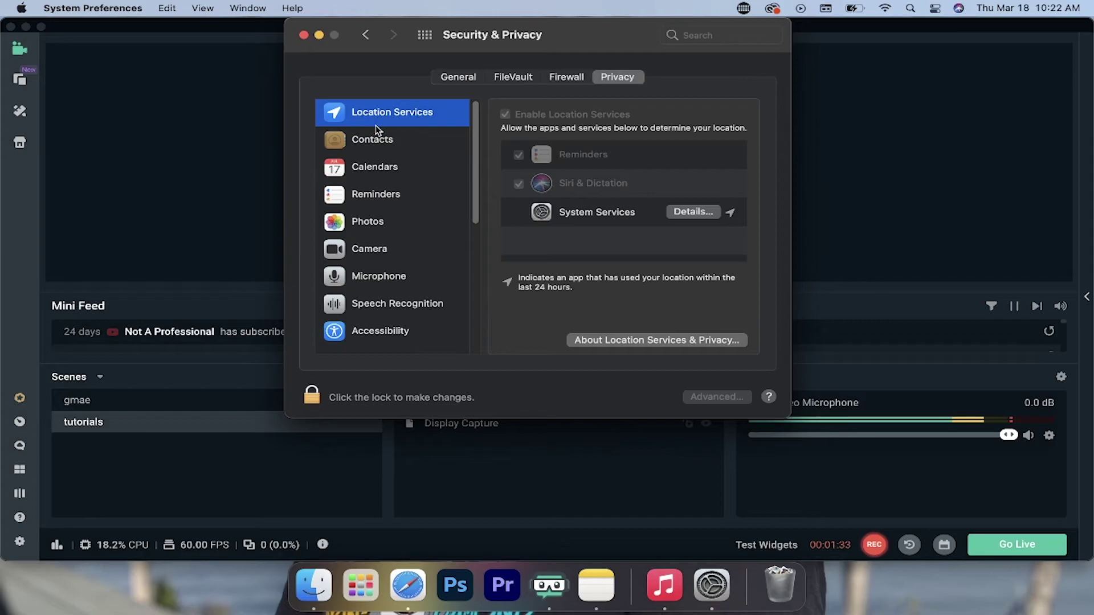
left_click(340, 252)
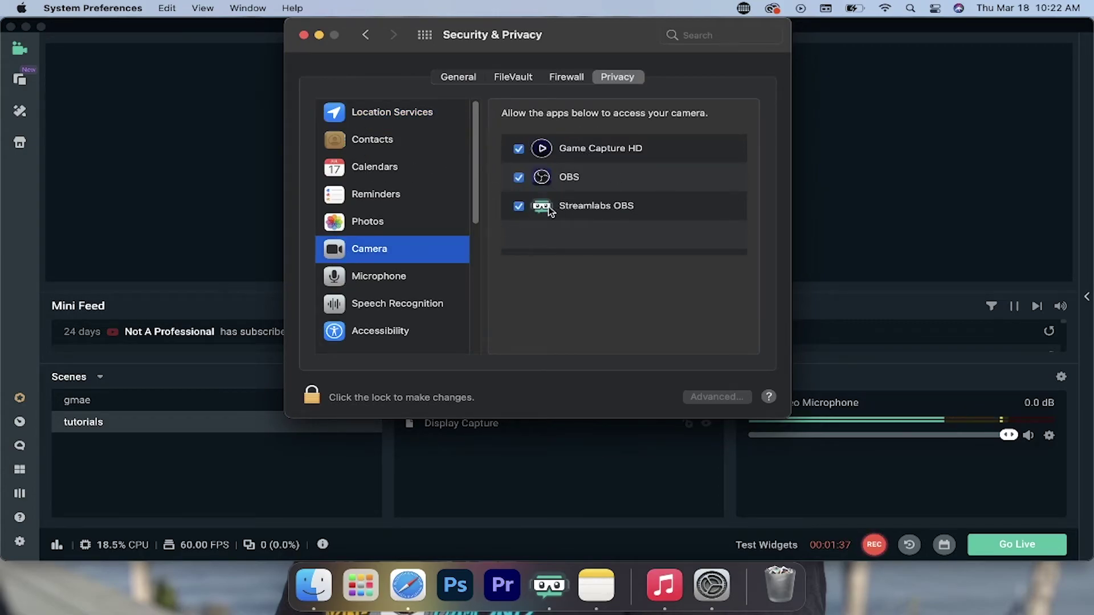